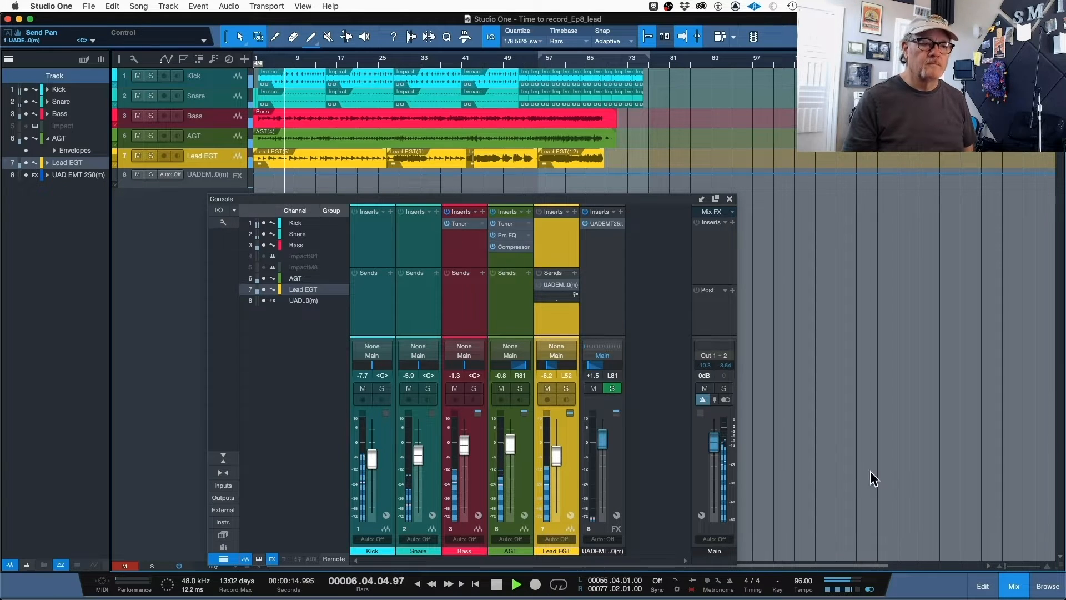
Step: Play the song from bar 6 and raise the Kick channel's volume to -7.0 dB
{"action": "key", "text": "space"}
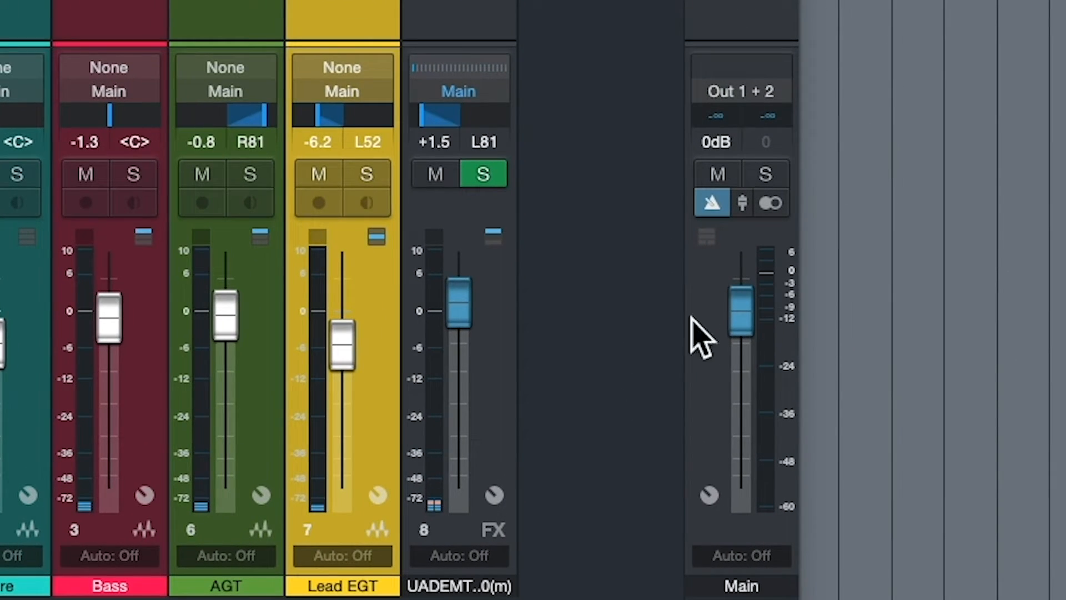
{"action": "key", "text": "space"}
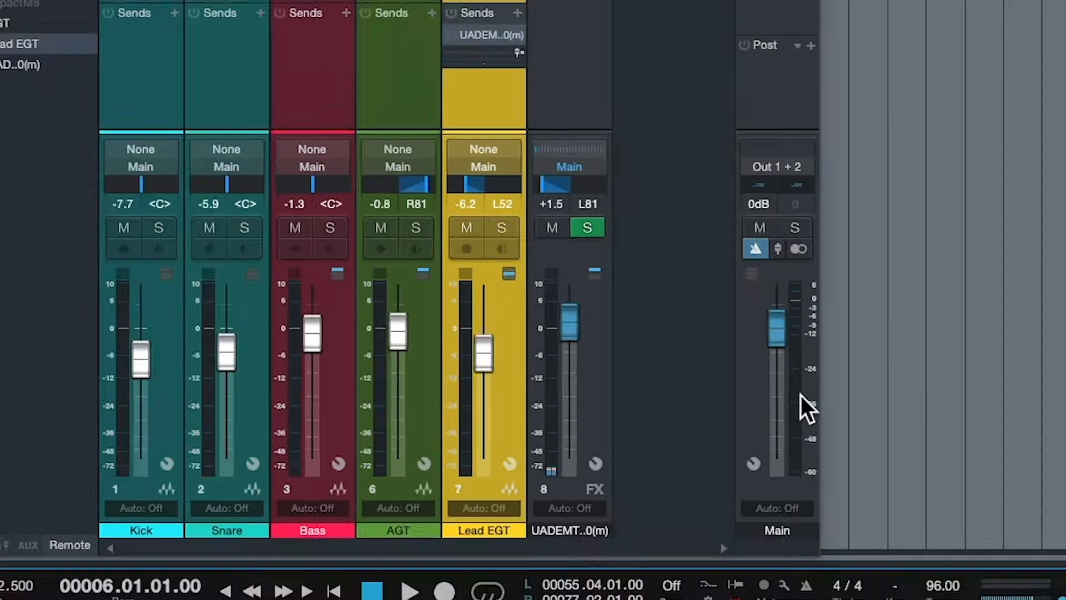
{"action": "key", "text": "space"}
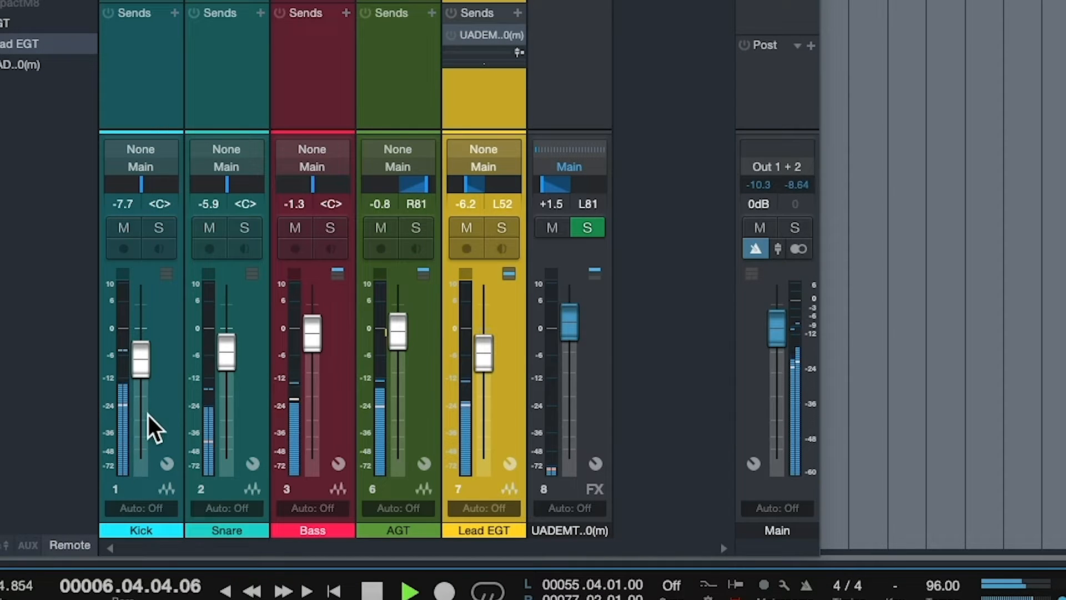
{"action": "mouse_move", "coordinate": [139, 372]}
{"action": "left_mouse_down"}
{"action": "mouse_move", "coordinate": [138, 346]}
{"action": "mouse_move", "coordinate": [137, 361]}
{"action": "left_mouse_up"}
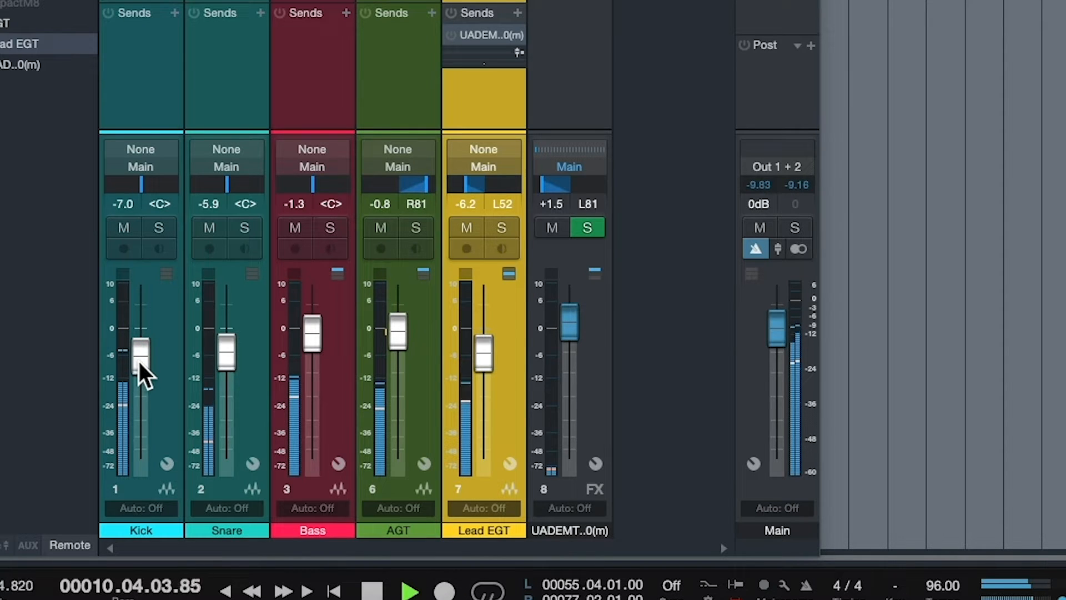
{"action": "key", "text": "space"}
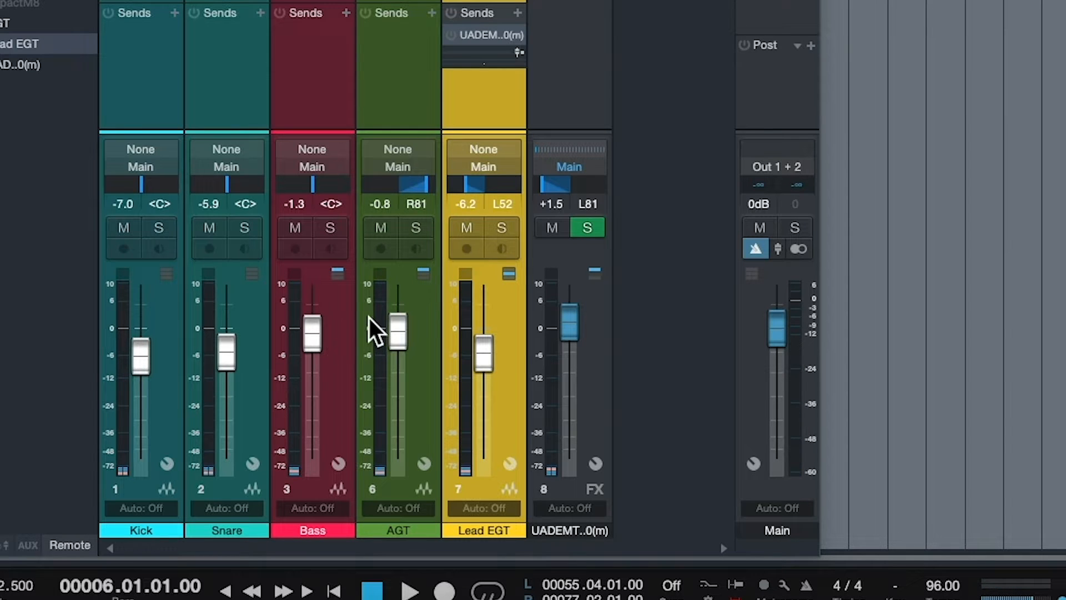
Step: Lower the Snare channel to -7.2 dB and the AGT channel to -1.1 dB during playback
{"action": "key", "text": "space"}
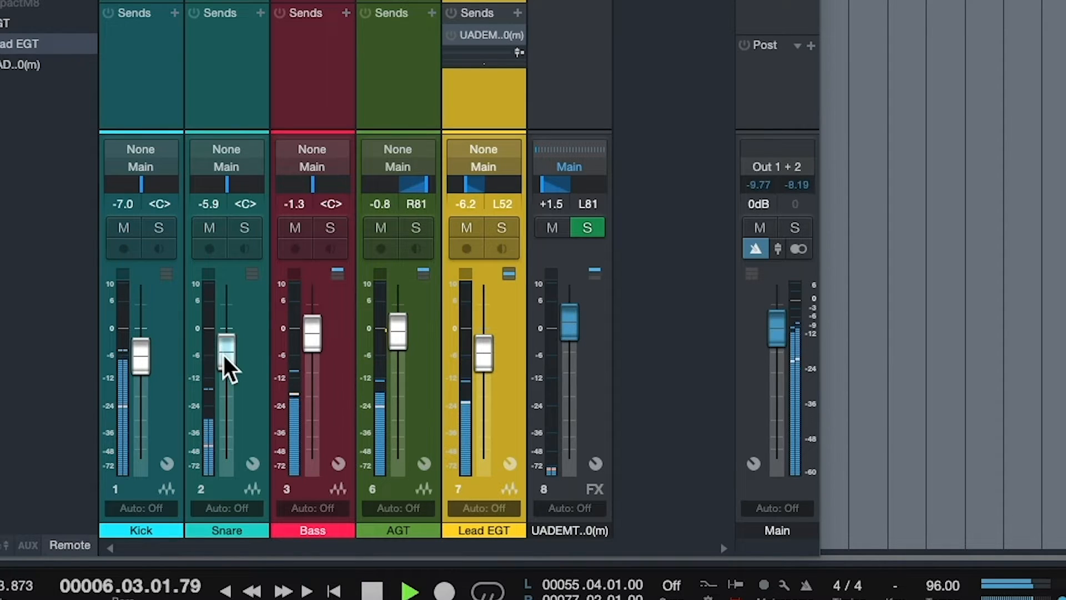
{"action": "left_click_drag", "start_coordinate": [223, 355], "coordinate": [224, 361]}
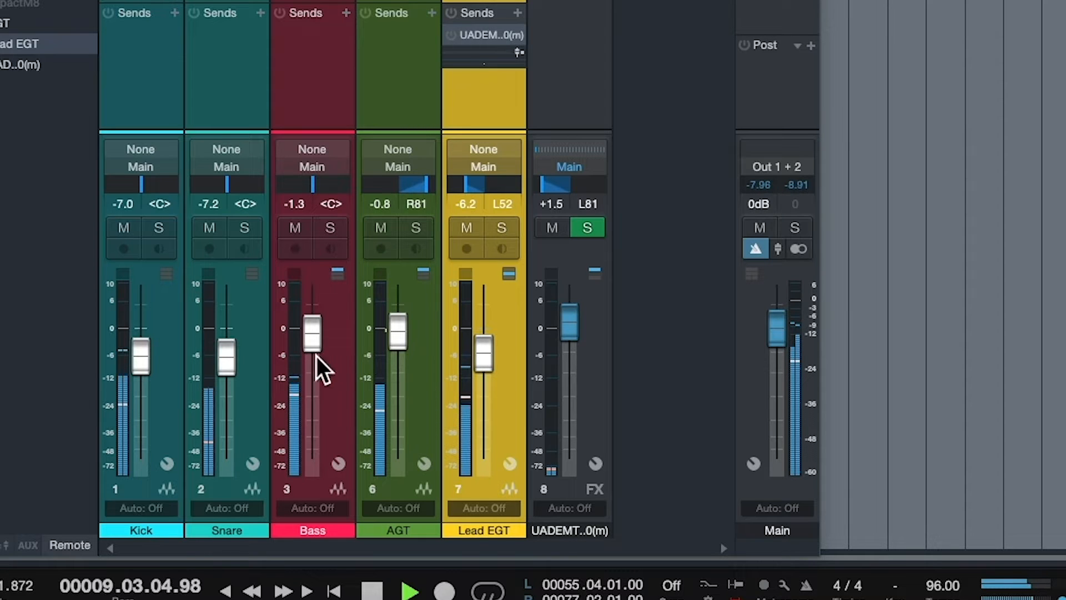
{"action": "left_click_drag", "start_coordinate": [396, 341], "coordinate": [396, 341]}
{"action": "left_click_drag", "start_coordinate": [479, 357], "coordinate": [479, 358]}
{"action": "key", "text": "space"}
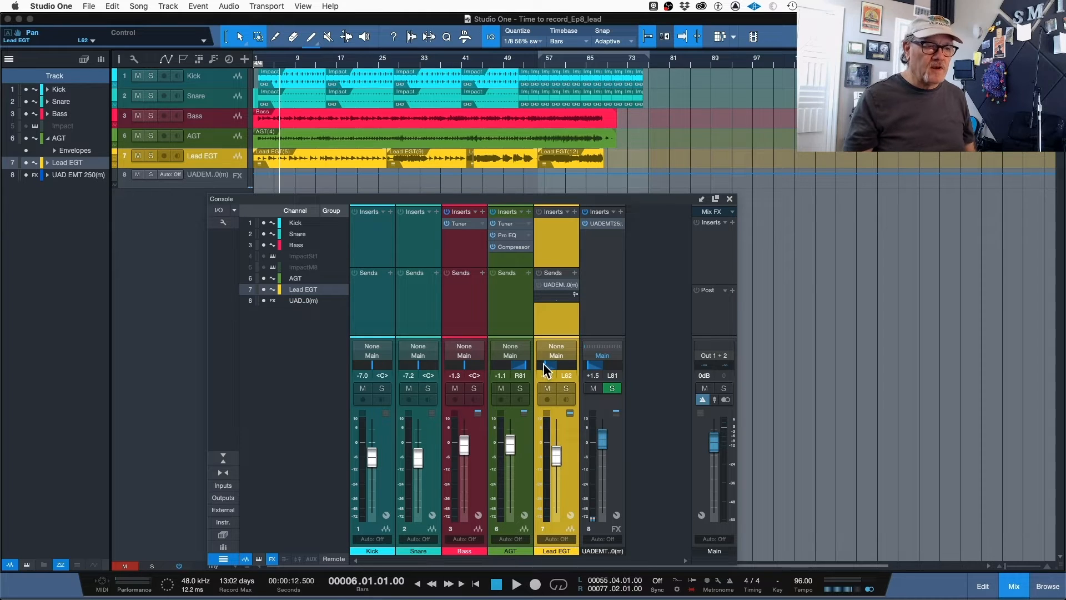
Step: Pan the Lead EGT channel to L63 and the AGT channel to R77
{"action": "left_click_drag", "start_coordinate": [545, 364], "coordinate": [544, 364]}
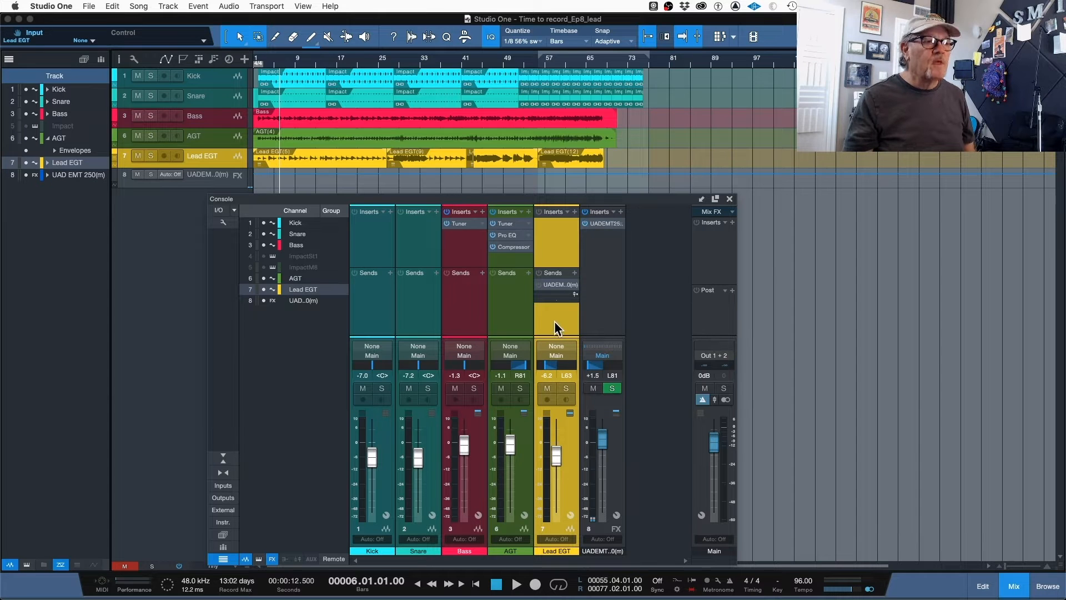
{"action": "left_click_drag", "start_coordinate": [526, 365], "coordinate": [524, 364]}
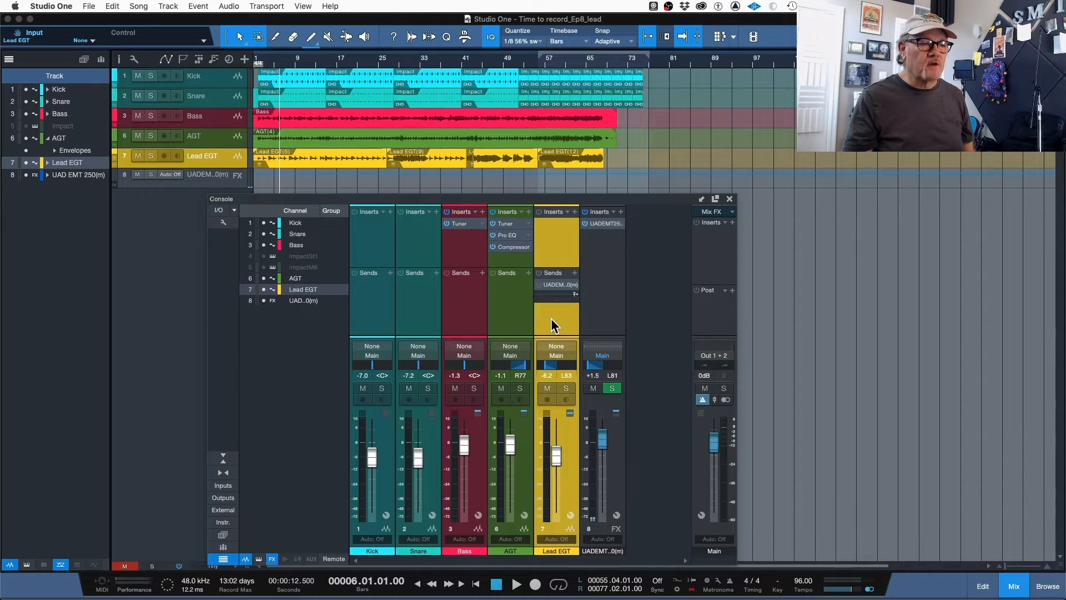
Step: Move the Lead EGT channel ahead of AGT in the console and play the mix briefly
{"action": "left_click_drag", "start_coordinate": [552, 325], "coordinate": [500, 325]}
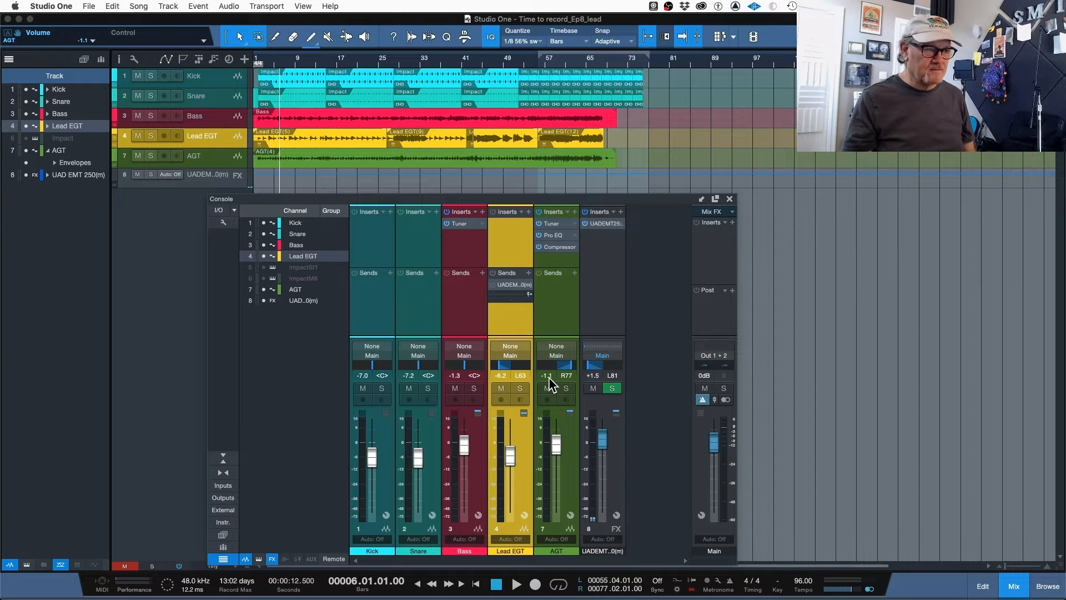
{"action": "key", "text": "space"}
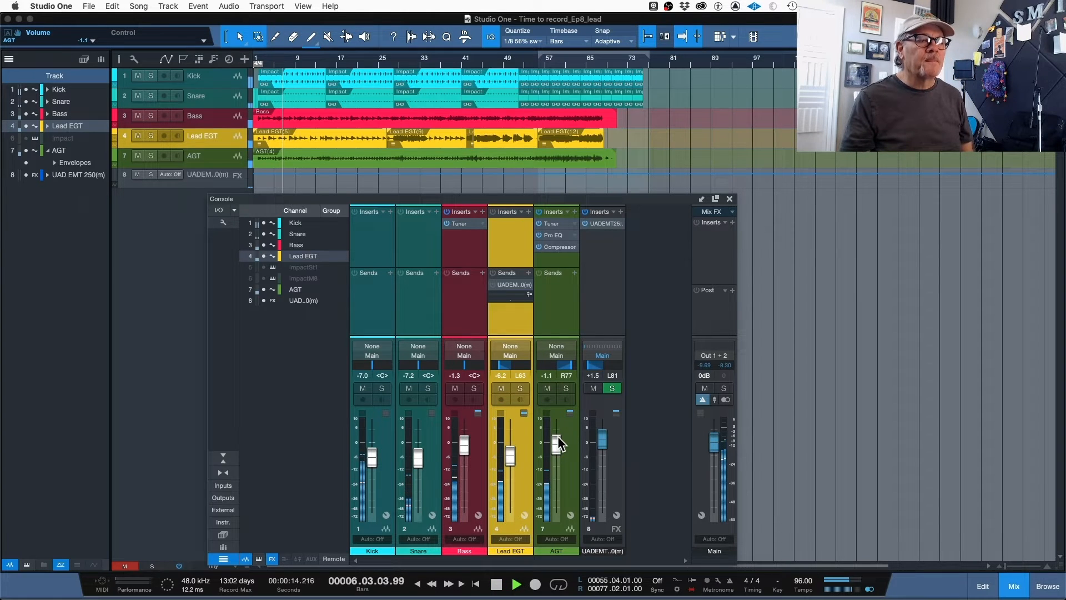
{"action": "key", "text": "space"}
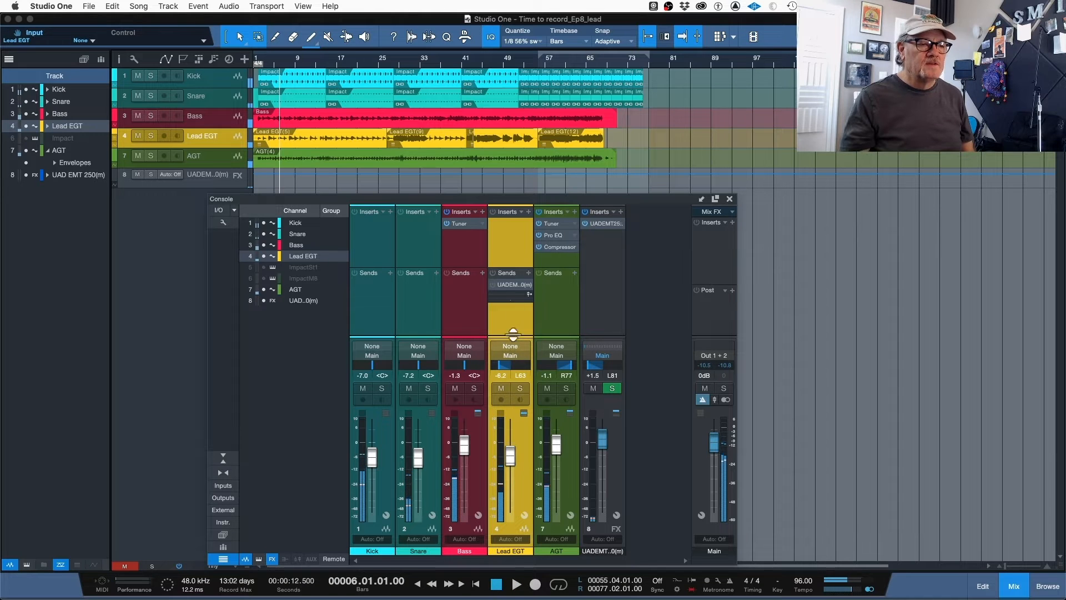
Step: Open the UAD EMT 250 reverb on the FX channel, examine its settings and close it
{"action": "left_click", "coordinate": [607, 224]}
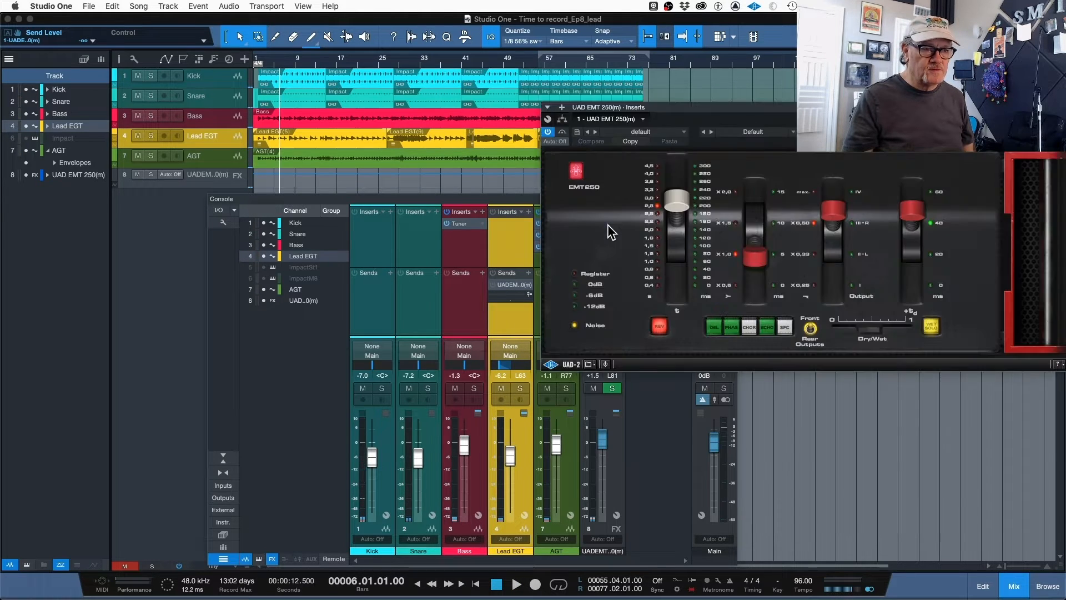
{"action": "left_click_drag", "start_coordinate": [755, 106], "coordinate": [565, 131]}
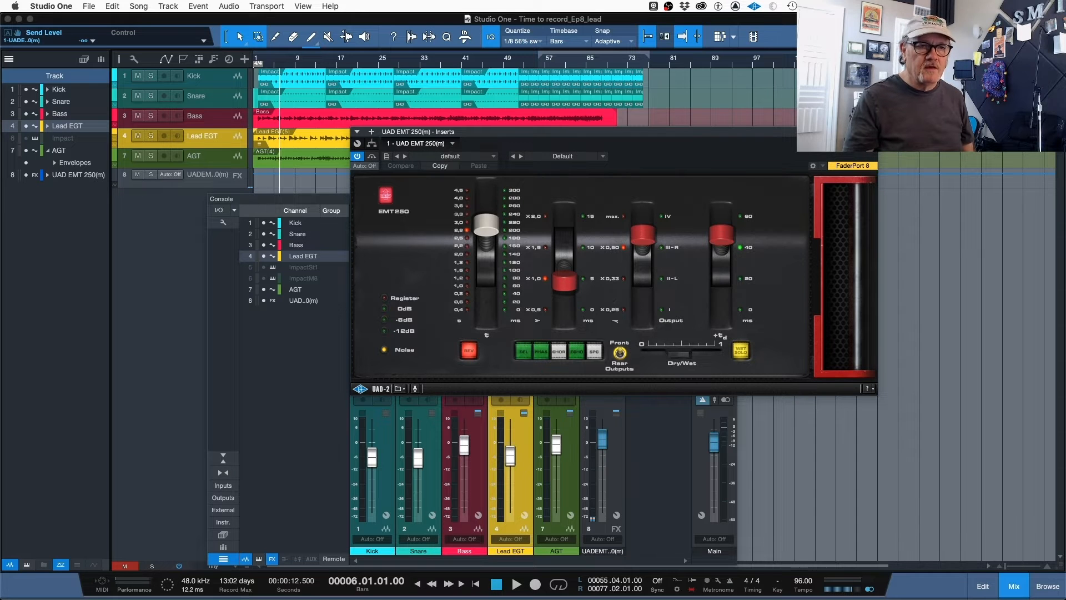
{"action": "left_click", "coordinate": [870, 133]}
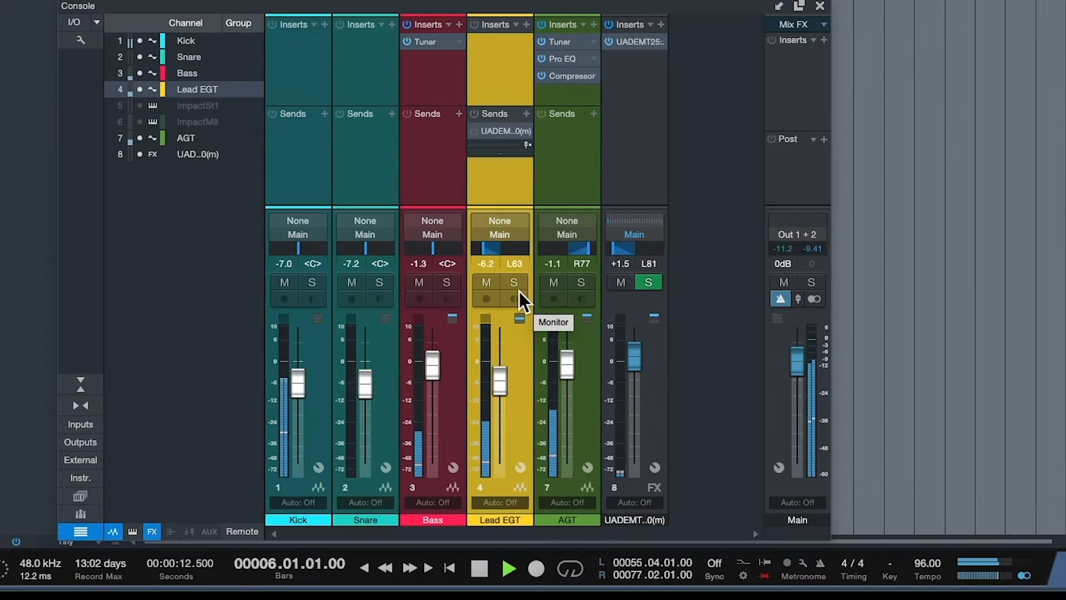
Step: Play the mix briefly and pan the UAD EMT 250 FX channel to L68
{"action": "key", "text": "space"}
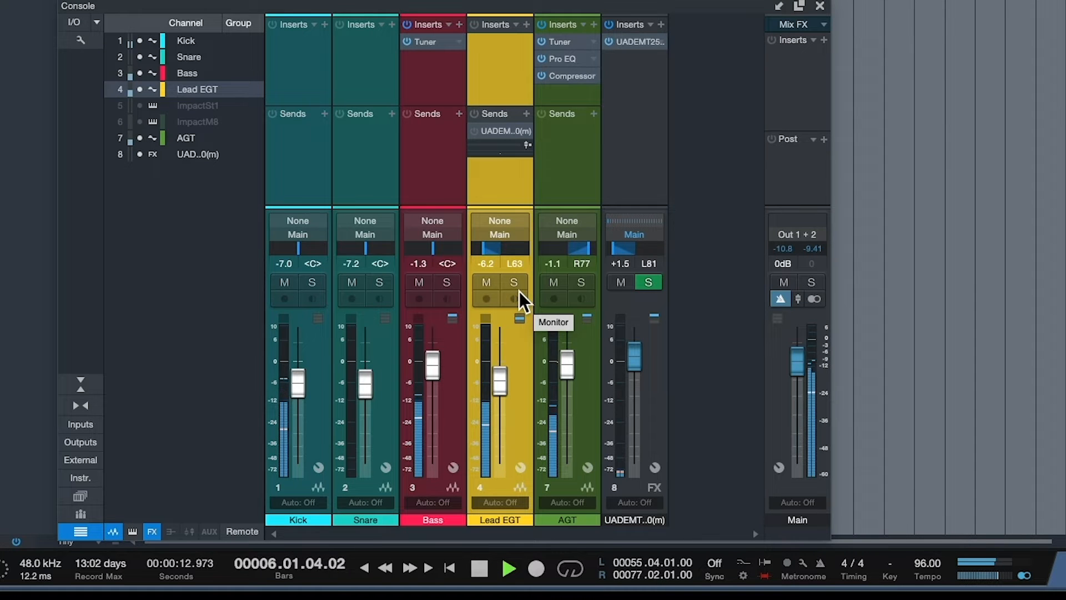
{"action": "key", "text": "space"}
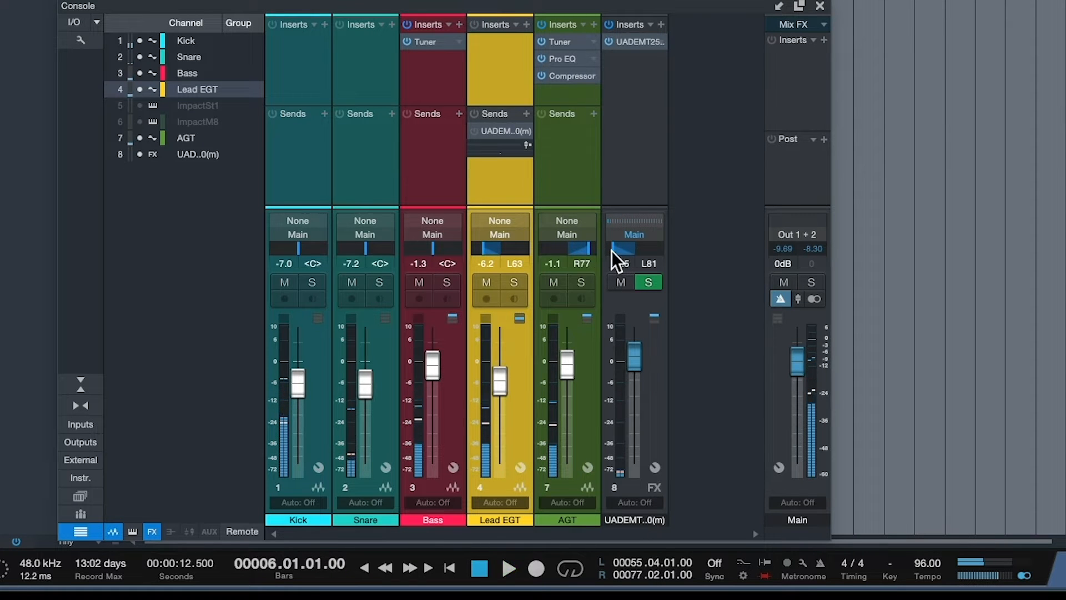
{"action": "mouse_move", "coordinate": [611, 251]}
{"action": "left_mouse_down"}
{"action": "mouse_move", "coordinate": [648, 248]}
{"action": "mouse_move", "coordinate": [616, 254]}
{"action": "left_mouse_up"}
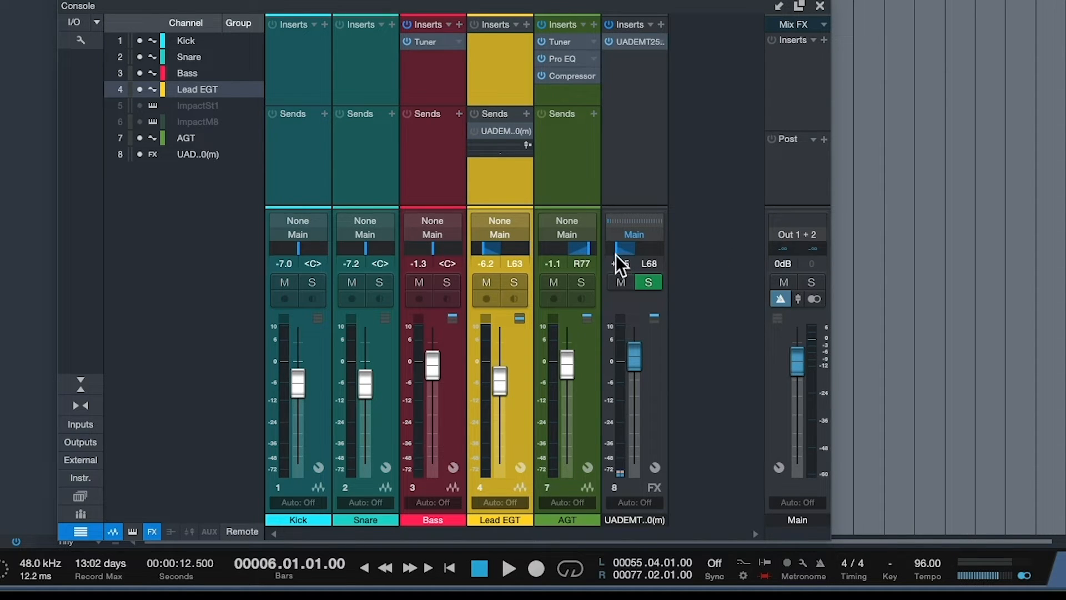
Step: Solo Lead EGT, enable its UAD EMT 250 send and raise the send level to -12.7 dB during playback
{"action": "key", "text": "space"}
{"action": "key", "text": "space"}
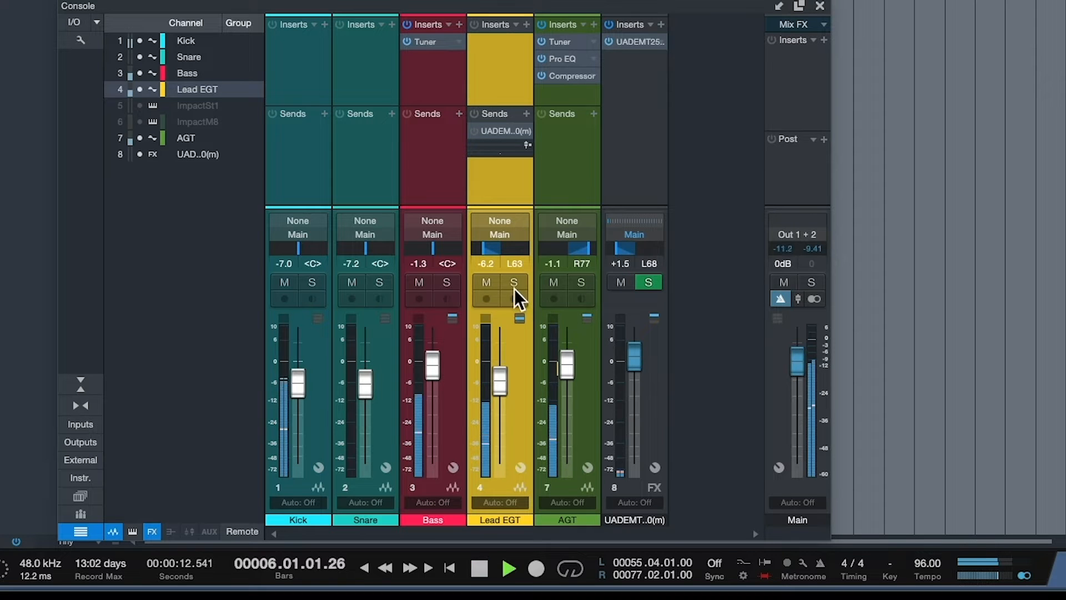
{"action": "left_click", "coordinate": [511, 285]}
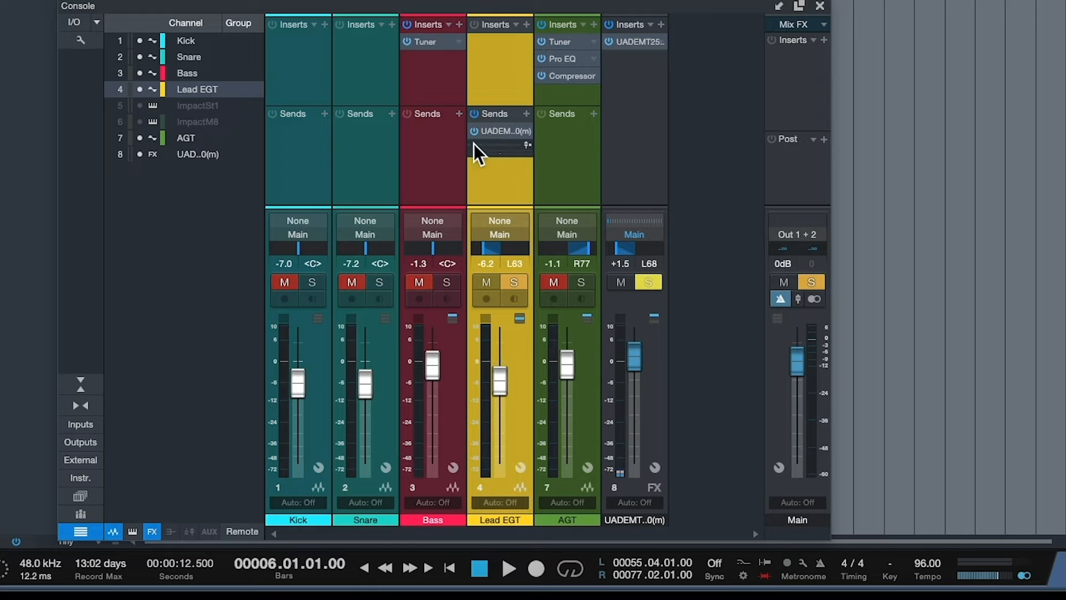
{"action": "key", "text": "space"}
{"action": "mouse_move", "coordinate": [475, 148]}
{"action": "left_mouse_down"}
{"action": "mouse_move", "coordinate": [508, 145]}
{"action": "mouse_move", "coordinate": [494, 148]}
{"action": "left_mouse_up"}
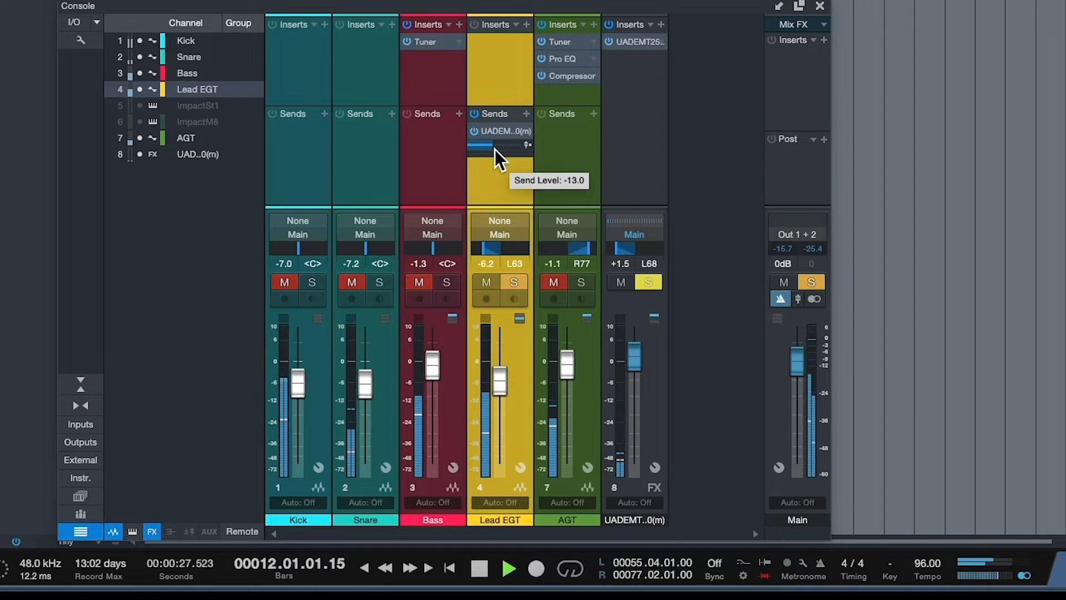
{"action": "key", "text": "space"}
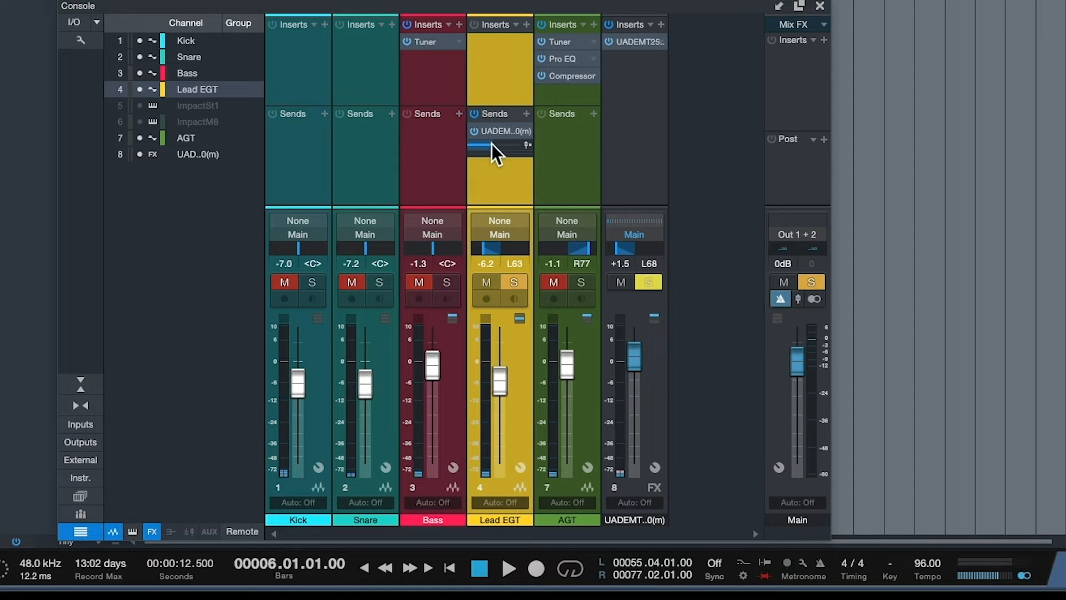
{"action": "mouse_move", "coordinate": [491, 145]}
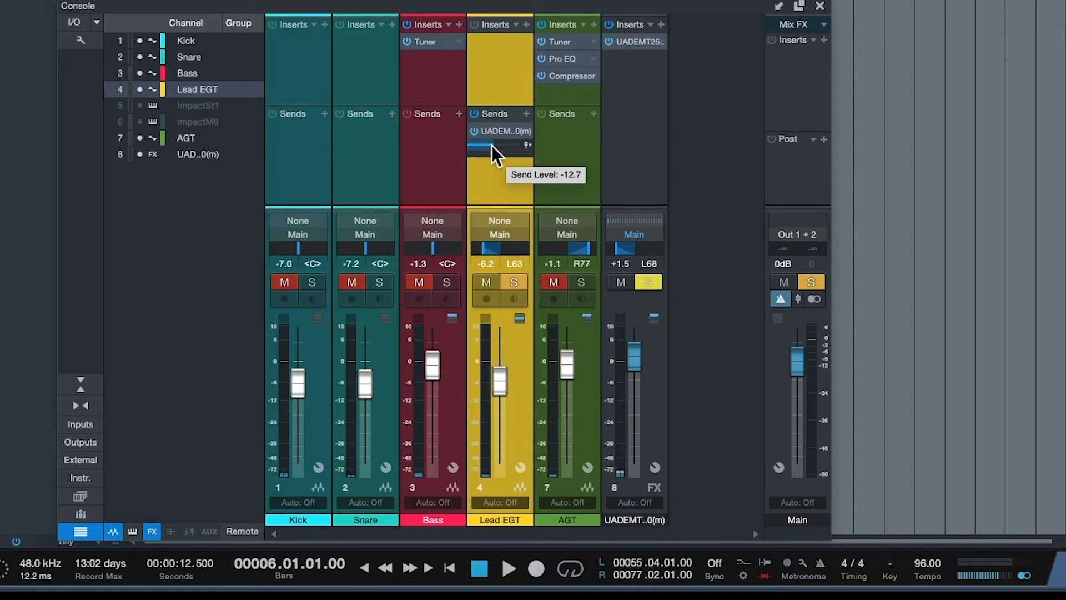
{"action": "key", "text": "space"}
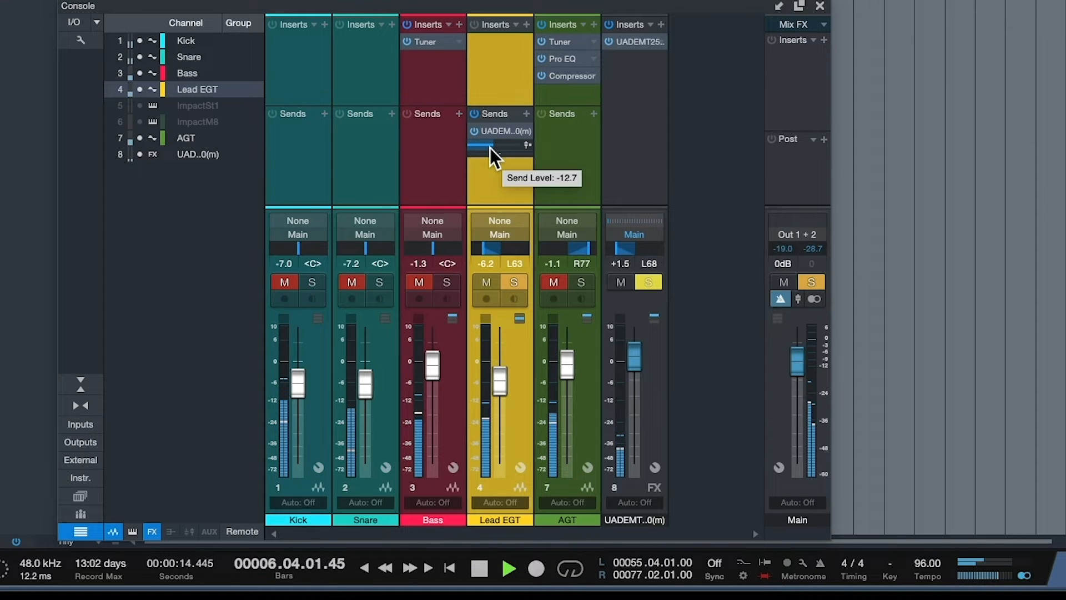
Step: Unsolo Lead EGT and raise its volume to -5.7 dB while the full mix plays
{"action": "left_click", "coordinate": [515, 281]}
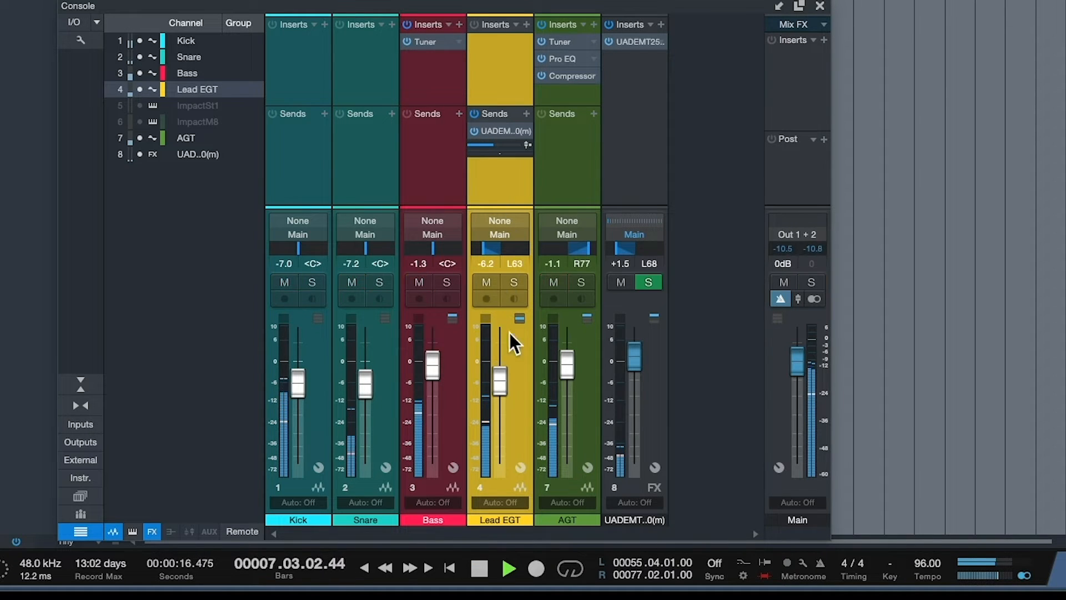
{"action": "left_click_drag", "start_coordinate": [498, 378], "coordinate": [498, 376]}
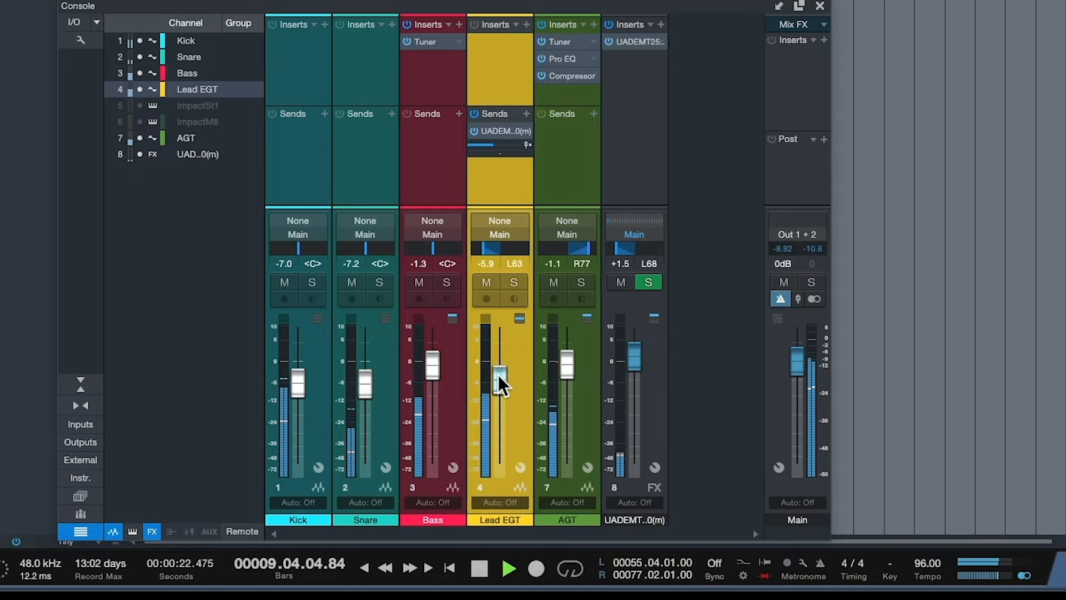
{"action": "left_click_drag", "start_coordinate": [498, 375], "coordinate": [499, 374]}
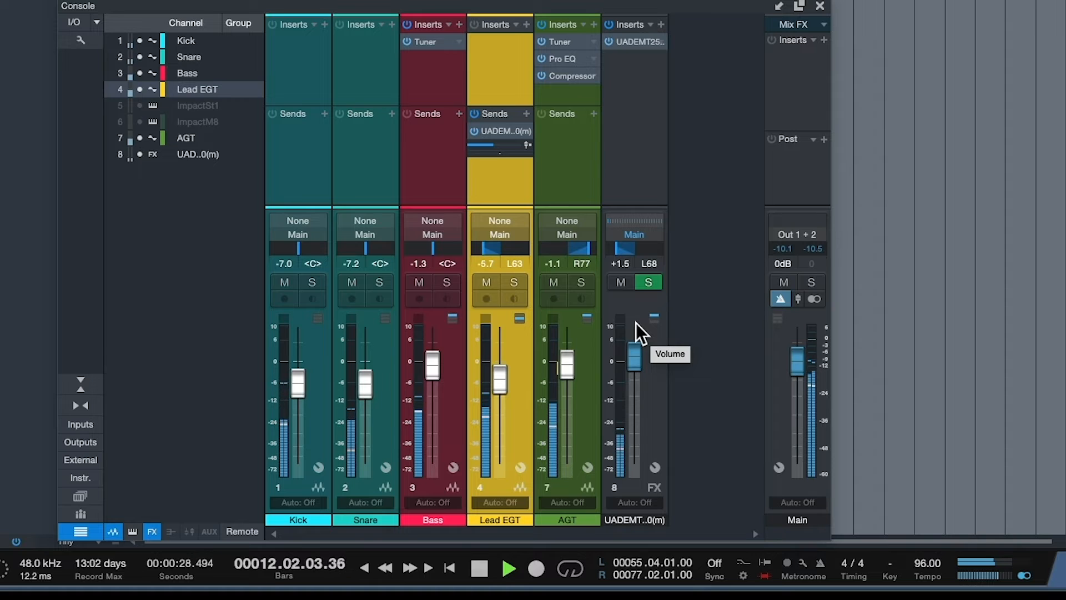
{"action": "key", "text": "space"}
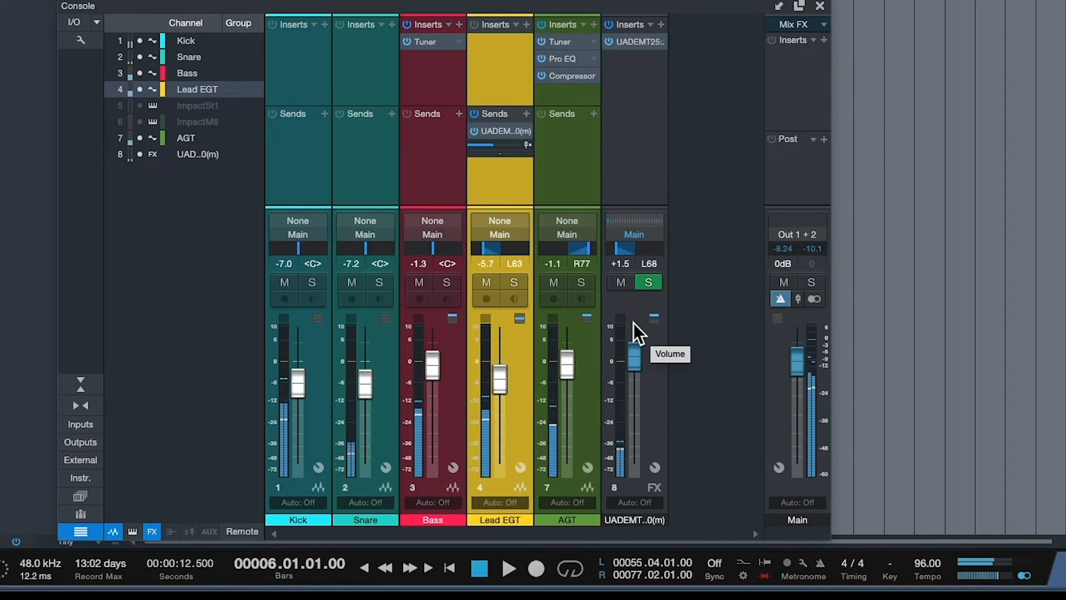